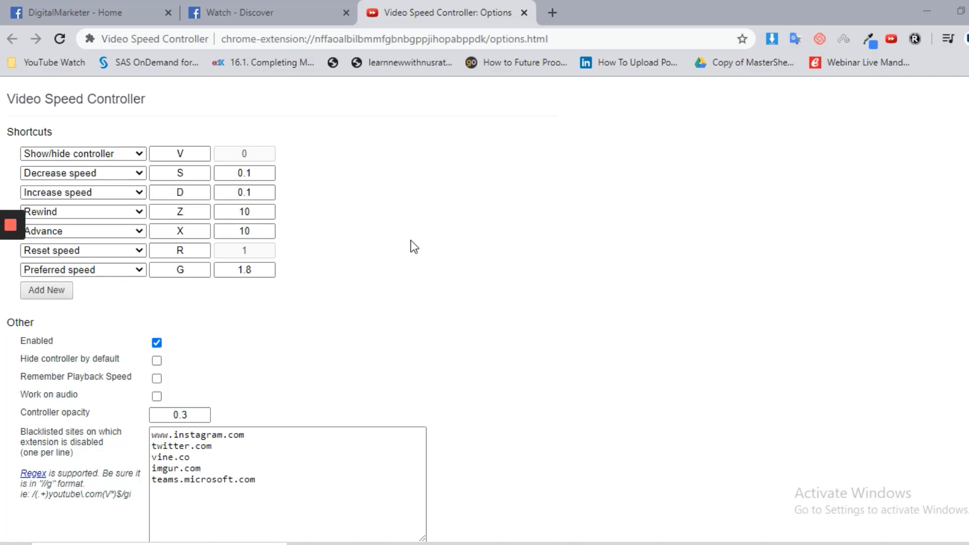
Play the LinkedIn Profile Roast video on Facebook Watch at 1.00, skip ahead, and pause it
left_click(313, 12)
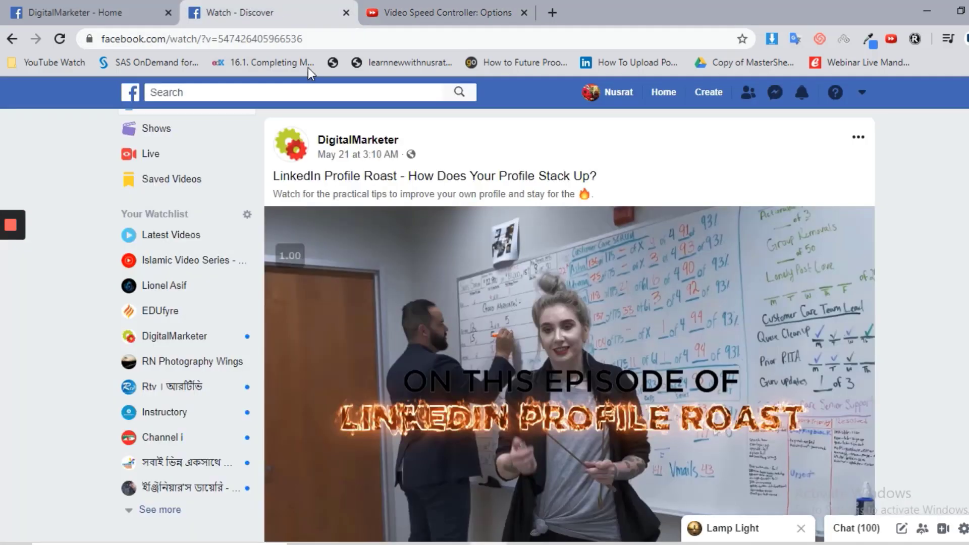
scroll(544, 404, "down", 2)
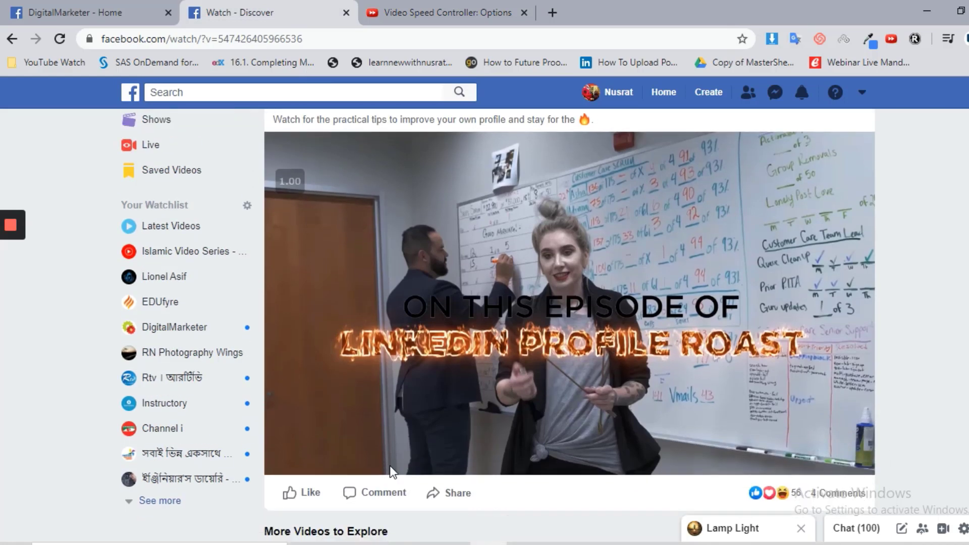
left_click(486, 374)
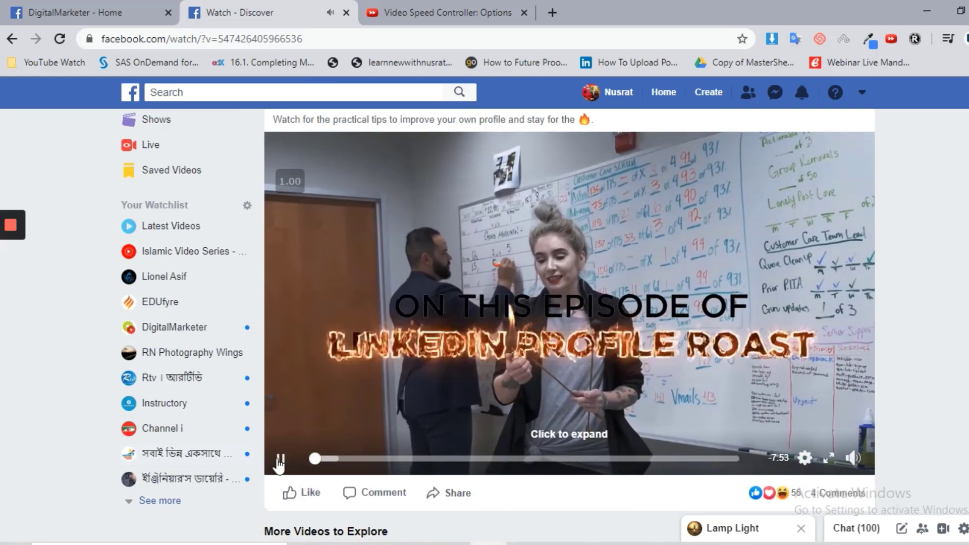
left_click(281, 459)
left_click(379, 459)
left_click(286, 459)
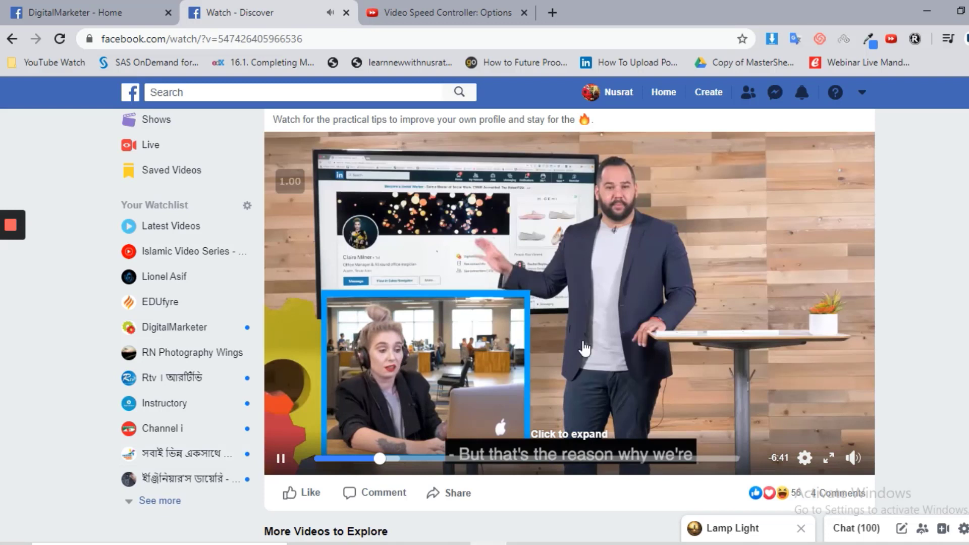
left_click(282, 458)
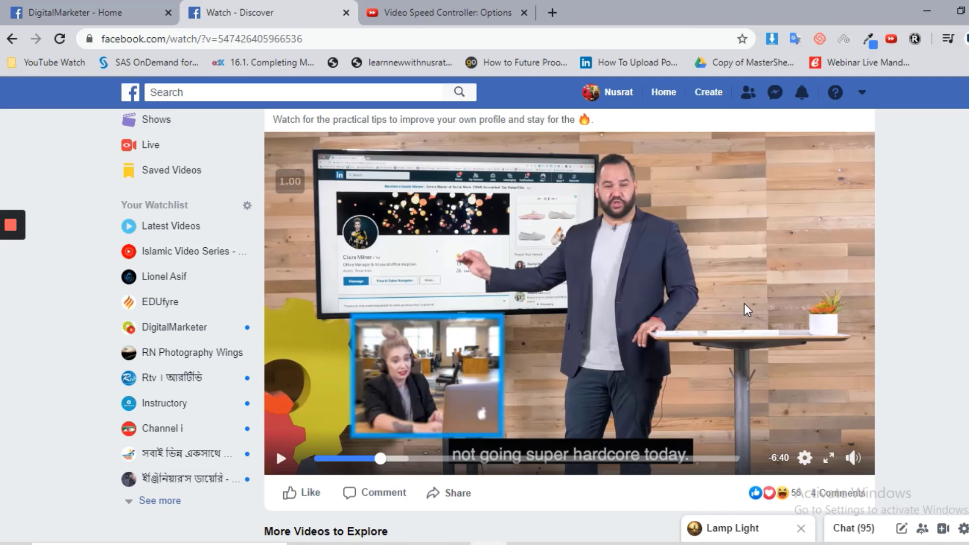
Go to YouTube in a new tab and set the freelance-writing video's playback speed to 2
left_click(552, 13)
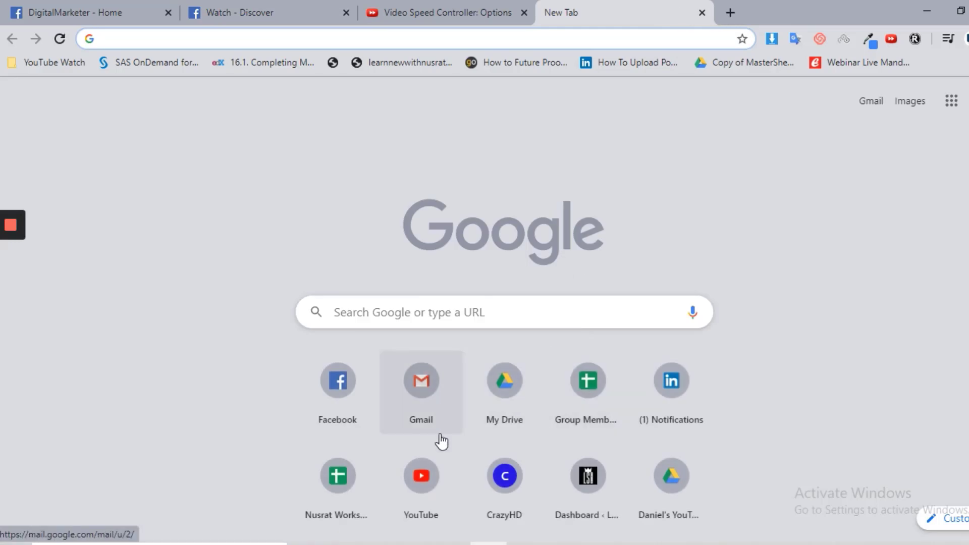
left_click(431, 484)
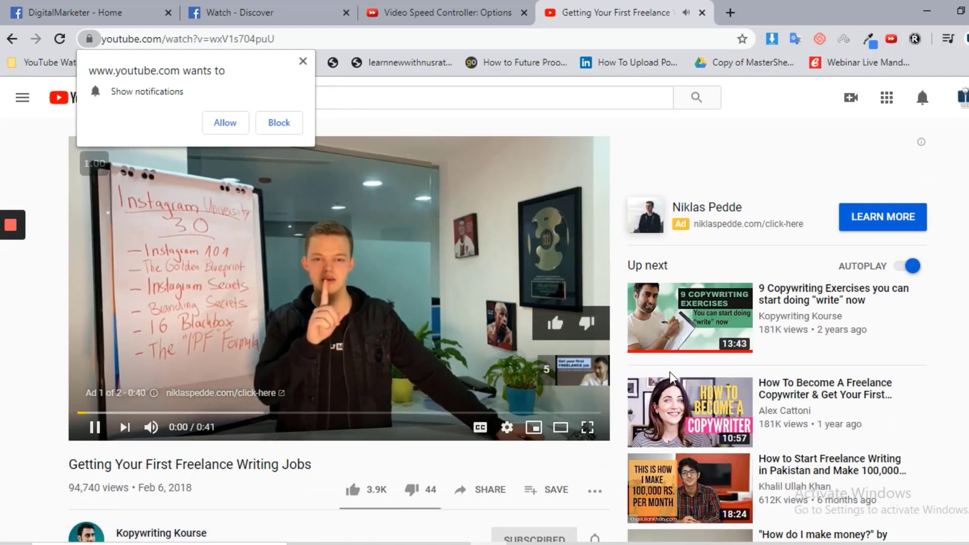
left_click(507, 427)
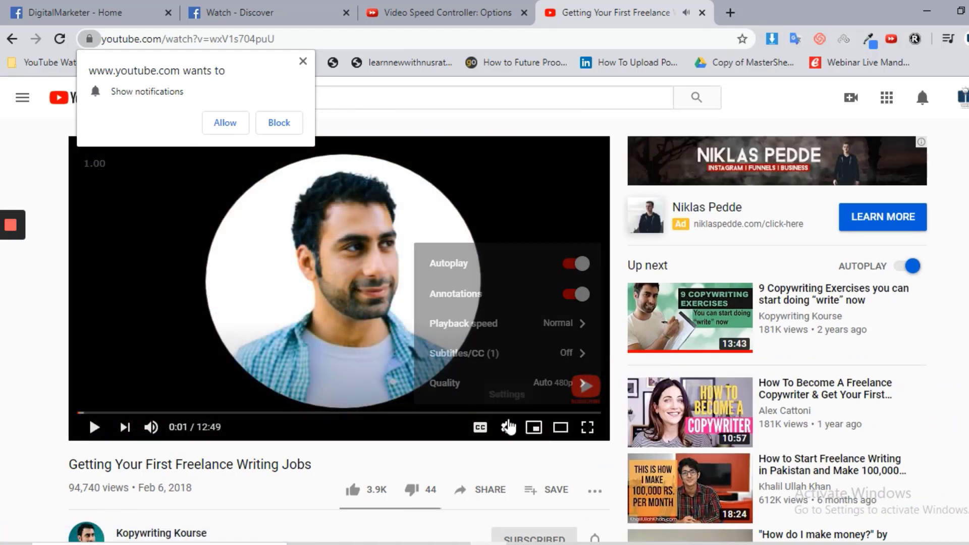
left_click(547, 324)
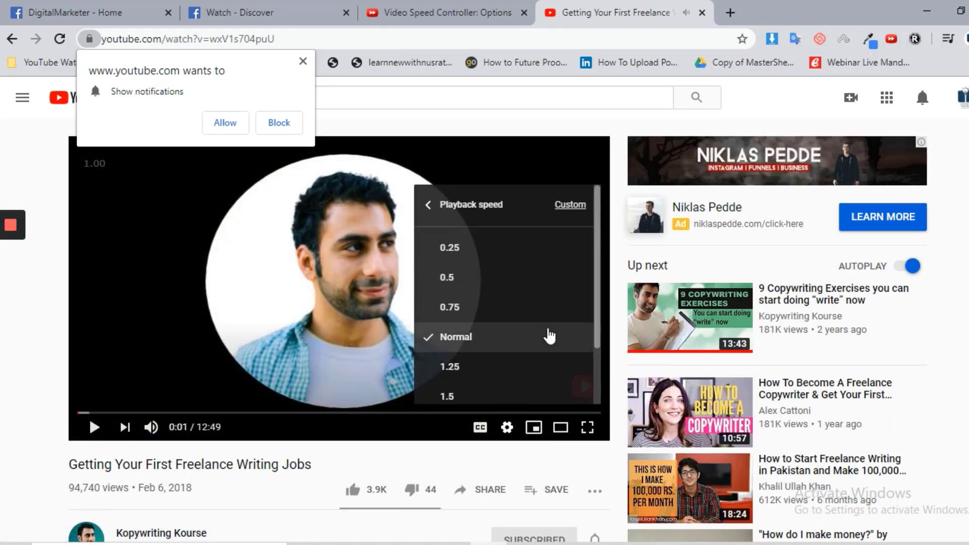
scroll(549, 335, "down", 2)
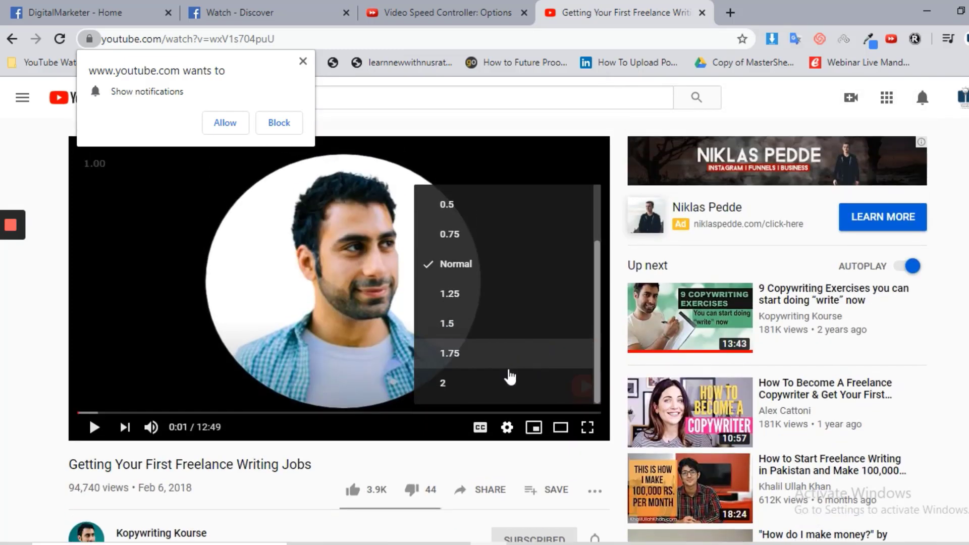
left_click(509, 381)
Play and pause the video at 2x, dismiss the notifications prompt, and return to the options tab
left_click(94, 428)
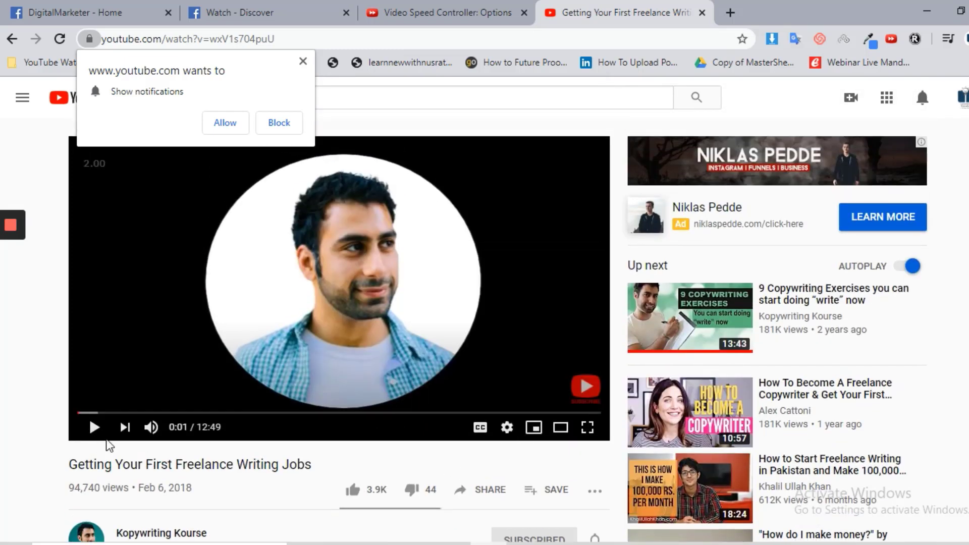
left_click(95, 428)
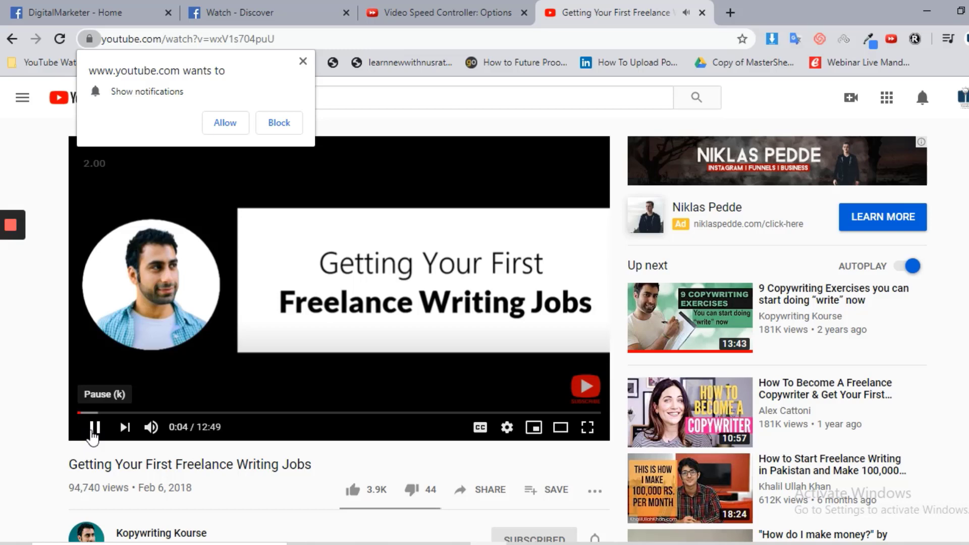
left_click(94, 428)
left_click(303, 61)
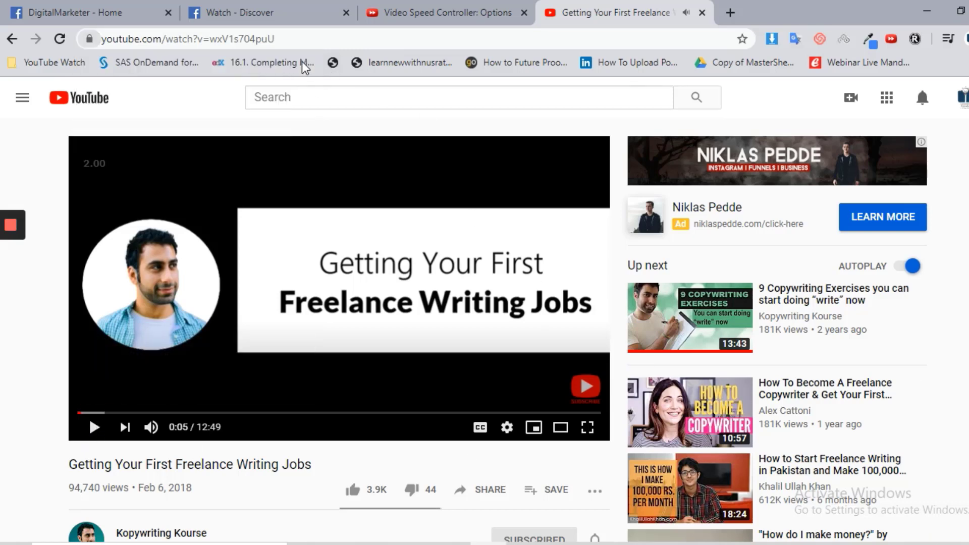
left_click(454, 2)
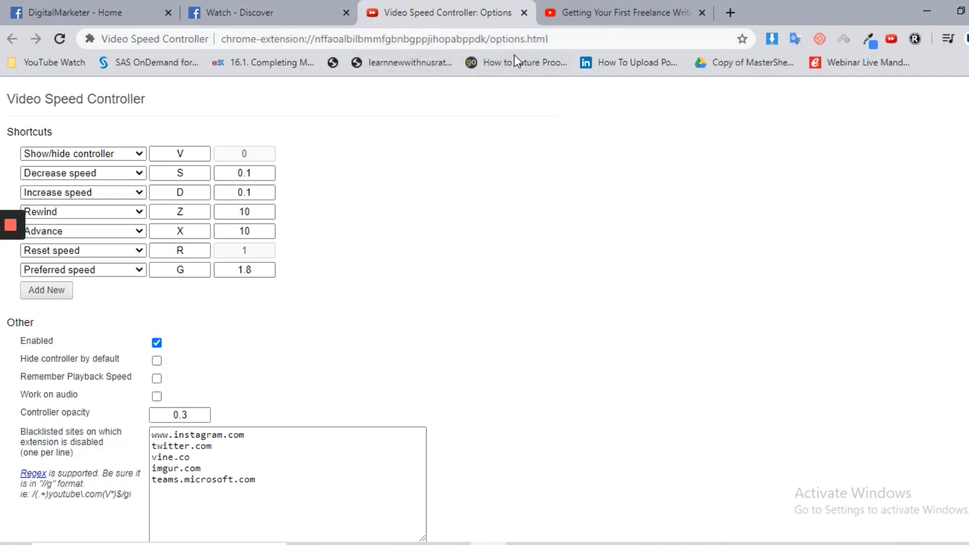
Search Google in a new tab for 'video speed controller chrome'
left_click(729, 10)
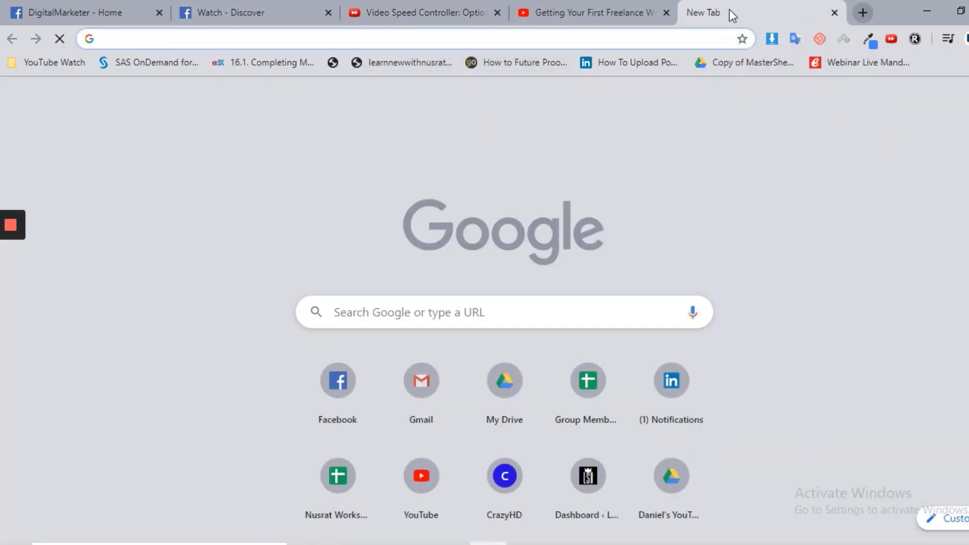
type("video speed controller")
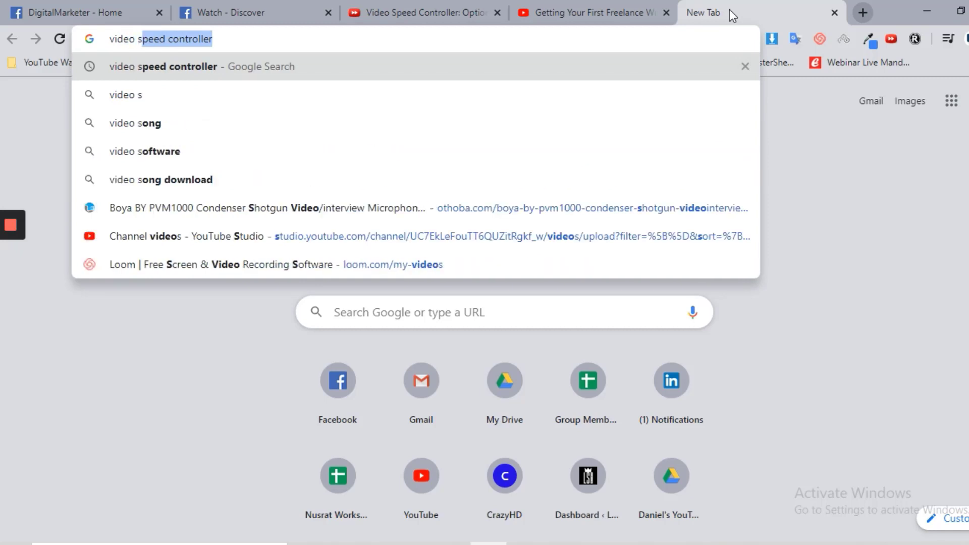
left_click(363, 38)
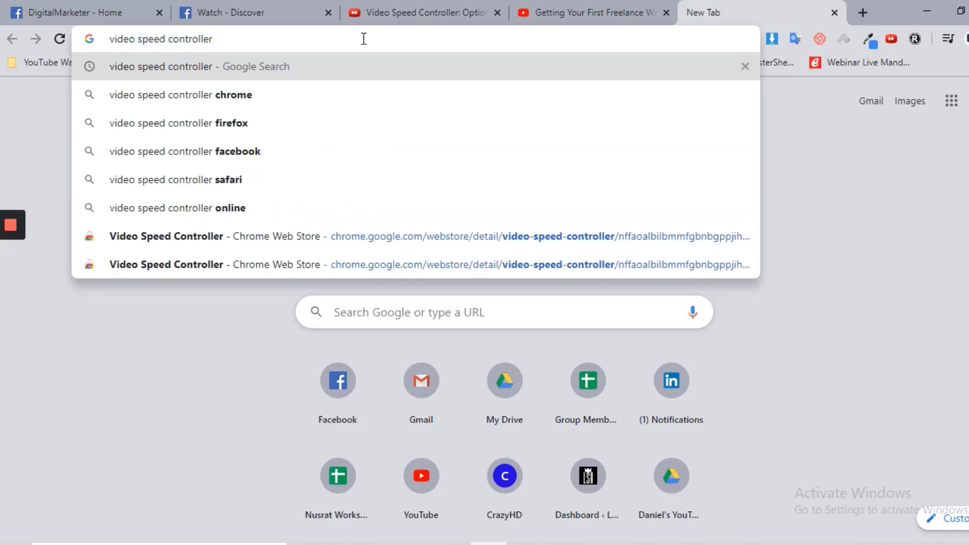
left_click(308, 94)
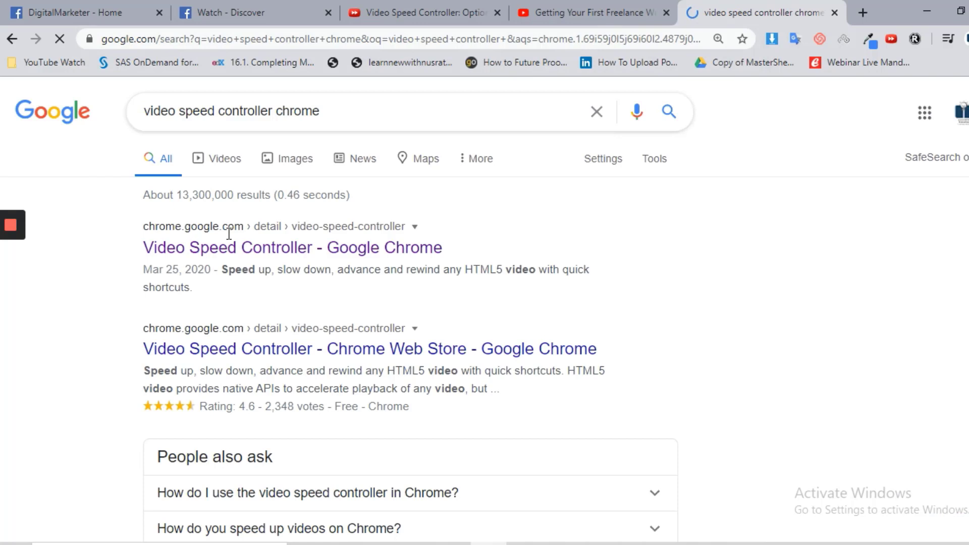
Open the Video Speed Controller Web Store listing and check the extension's Disable/Settings/About toolbar menu
left_click(255, 246)
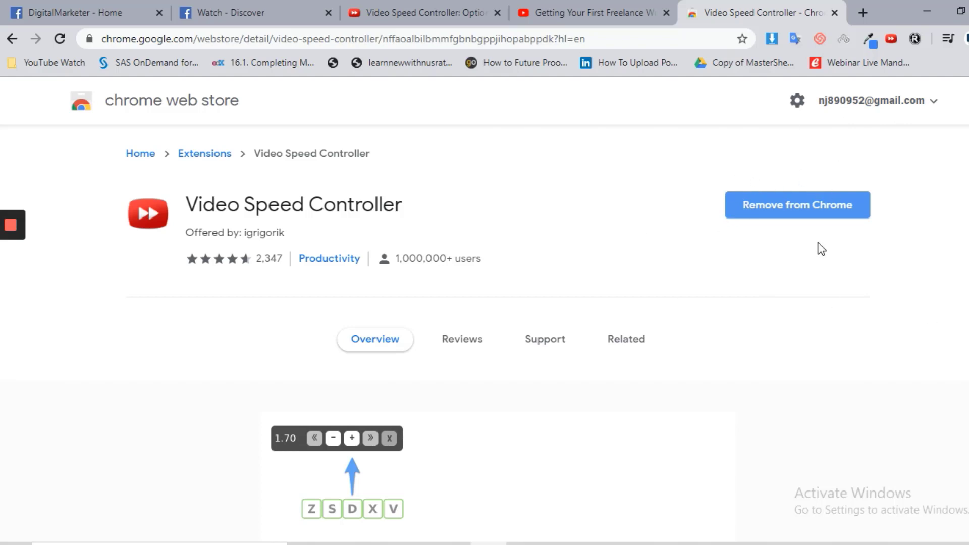
left_click(892, 39)
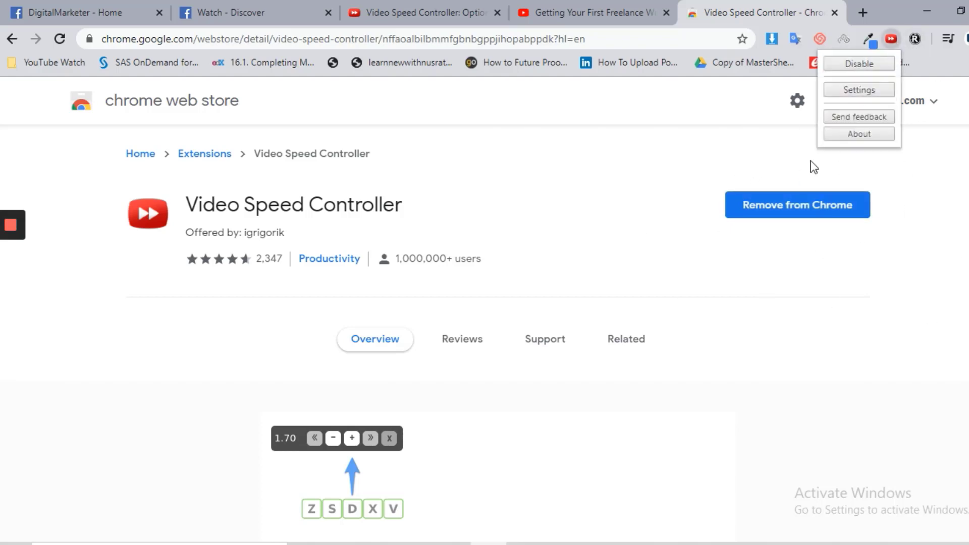
left_click(894, 6)
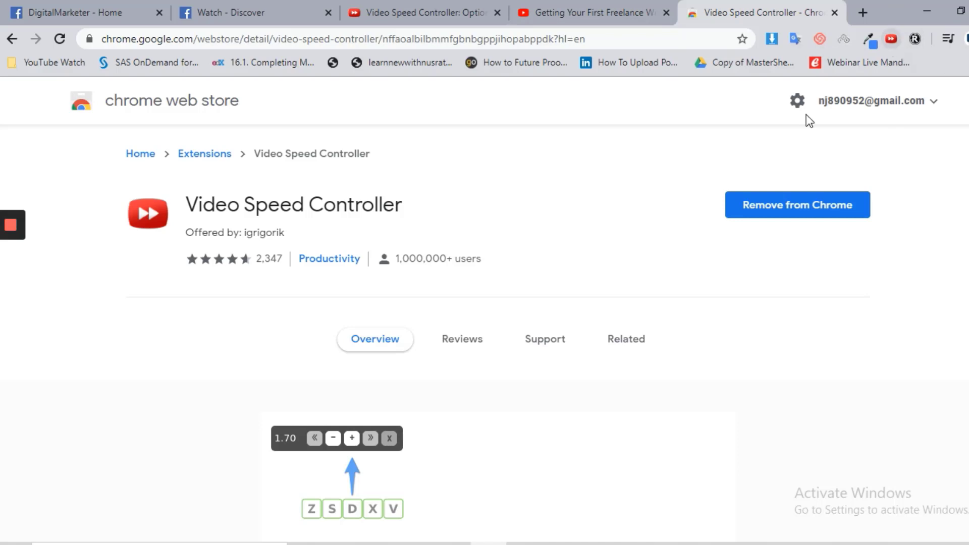
left_click(892, 40)
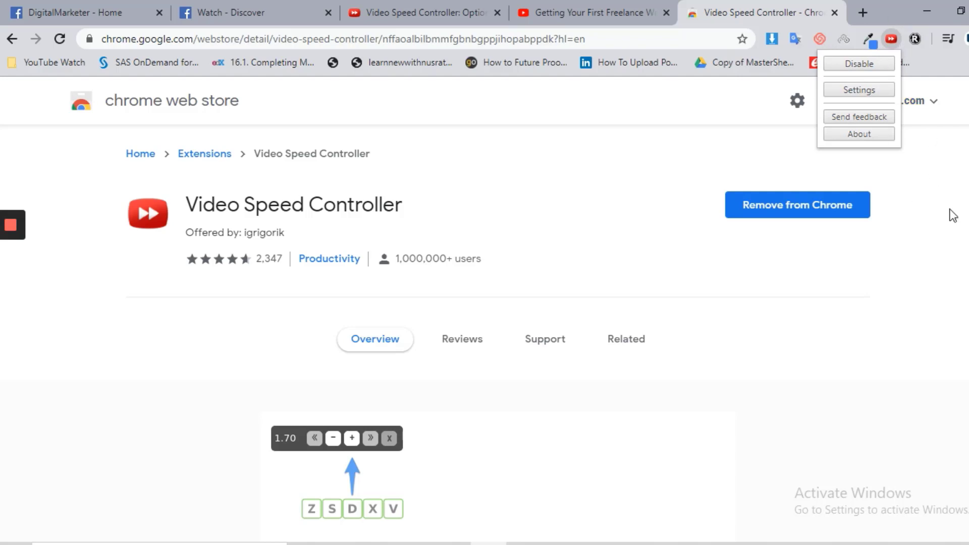
left_click(954, 230)
Reload Facebook Watch, skip ahead in the LinkedIn Profile Roast video, and turn its sound on
left_click(244, 11)
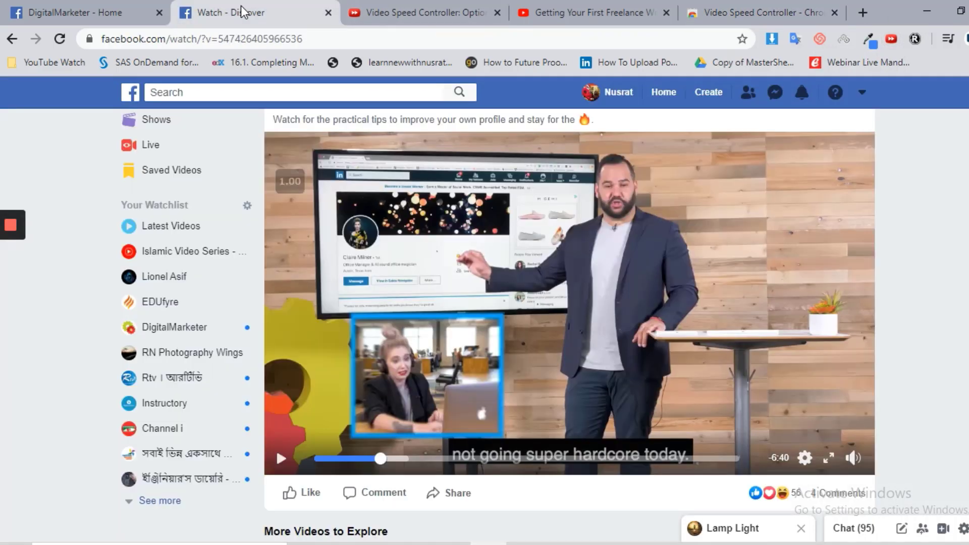
left_click(57, 39)
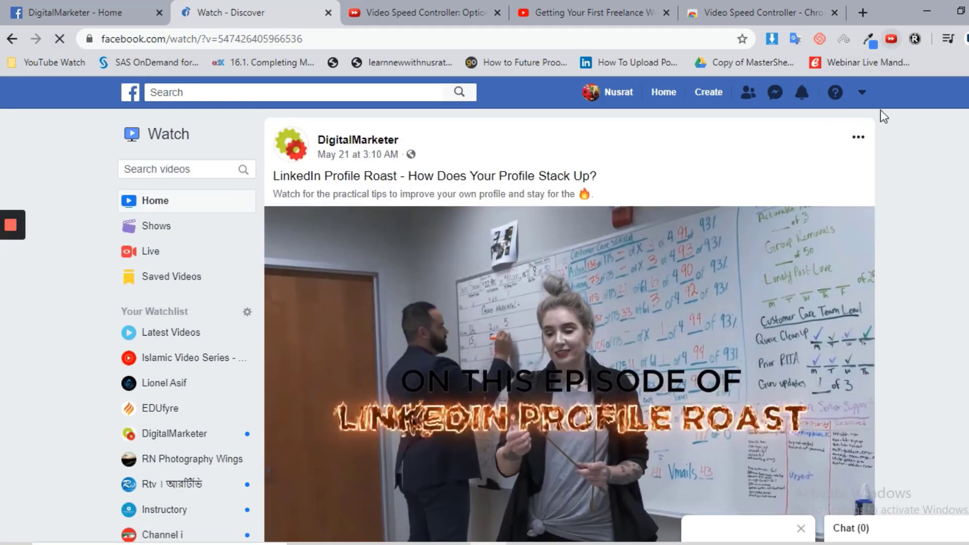
scroll(618, 488, "down", 2)
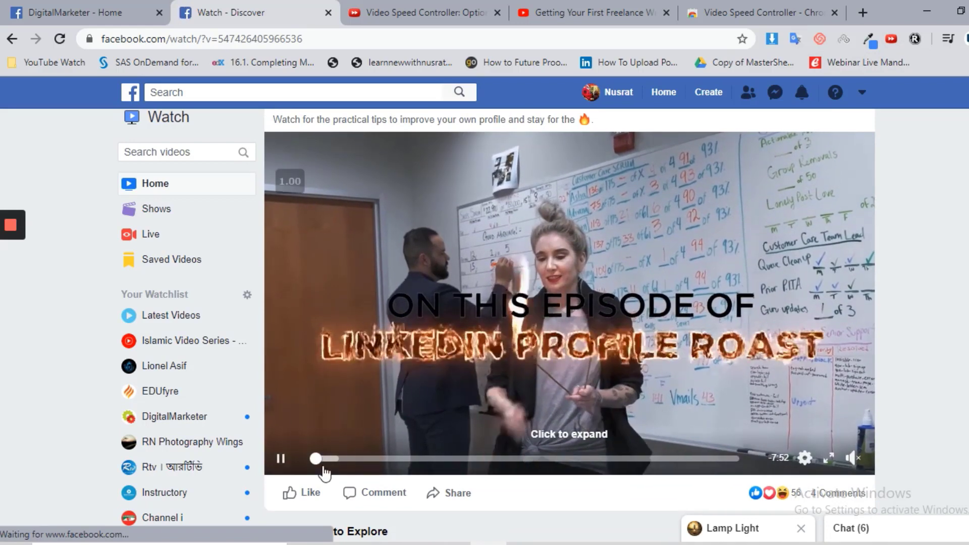
left_click(343, 458)
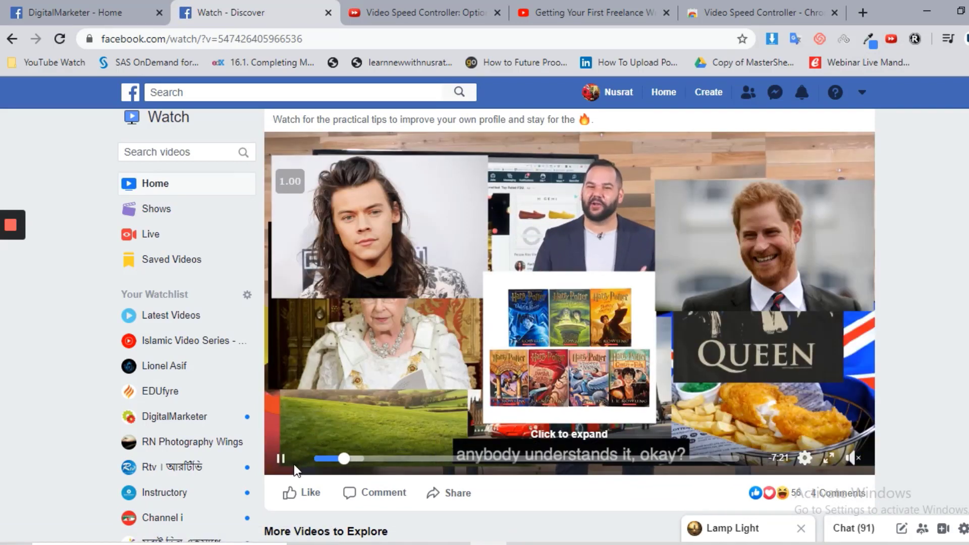
left_click(854, 460)
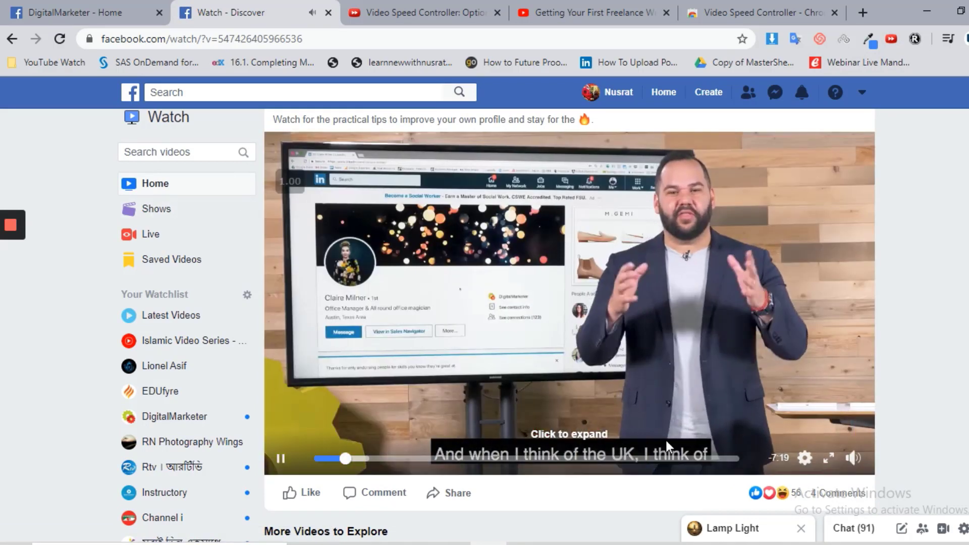
Open the video on its own page, raise its speed six steps, then pause and resume it
left_click(828, 458)
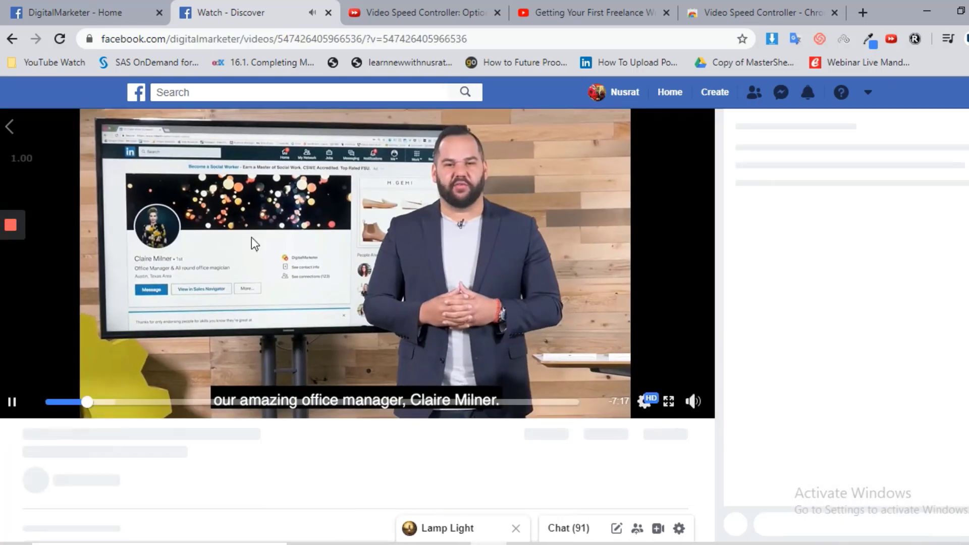
left_click(92, 159)
left_click(92, 160)
left_click(92, 159)
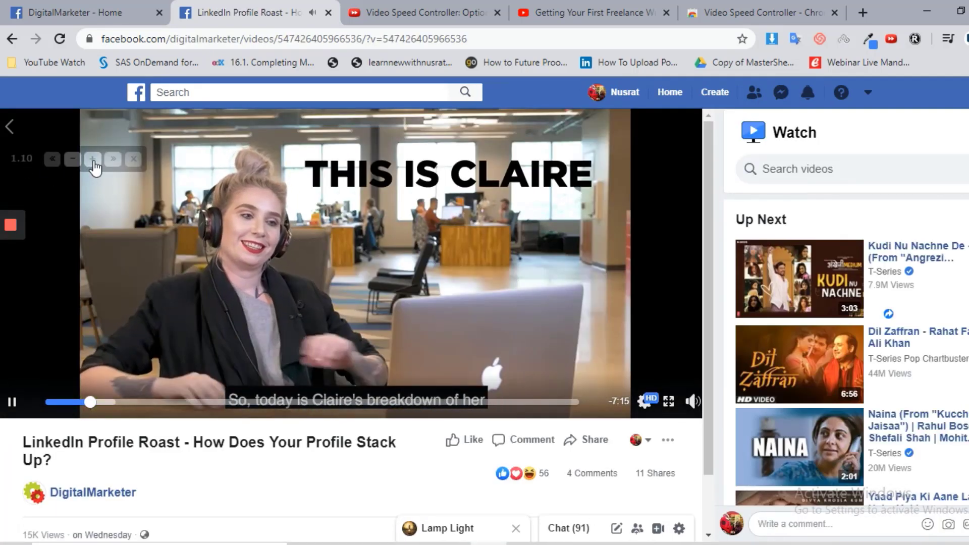
left_click(93, 160)
left_click(92, 160)
left_click(92, 159)
left_click(92, 160)
left_click(92, 160)
left_click(92, 160)
left_click(93, 160)
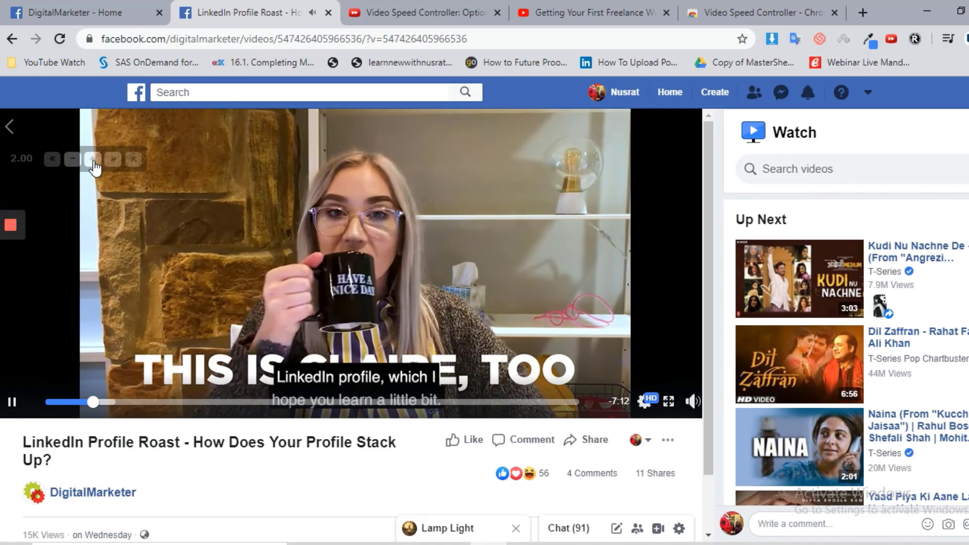
left_click(6, 404)
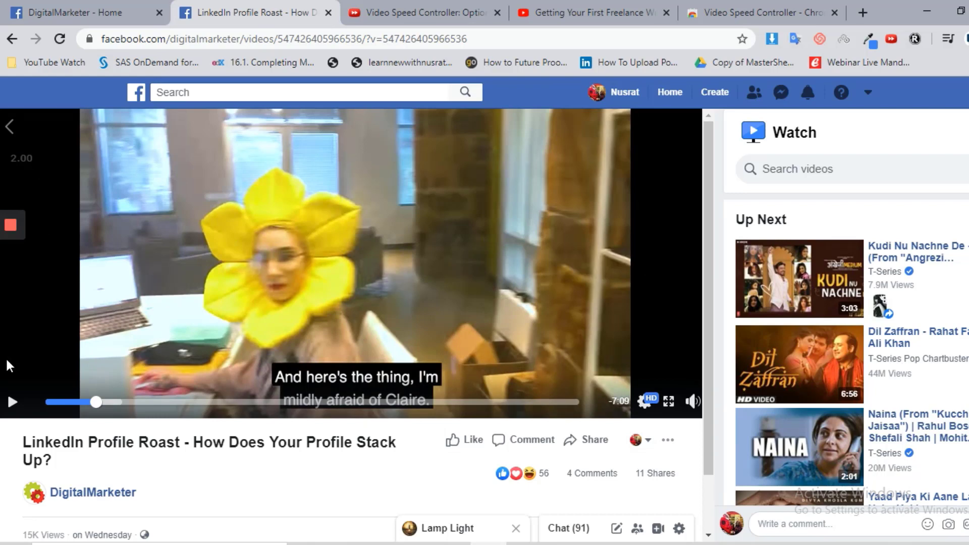
left_click(13, 401)
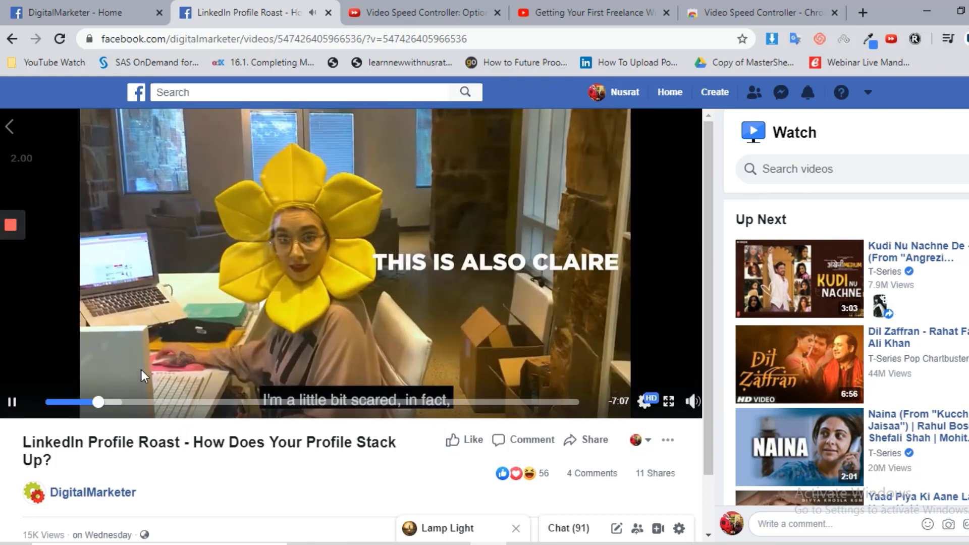
Push the speed up toward 3.00, pause the video, then lower the speed to 2.00
left_click(96, 162)
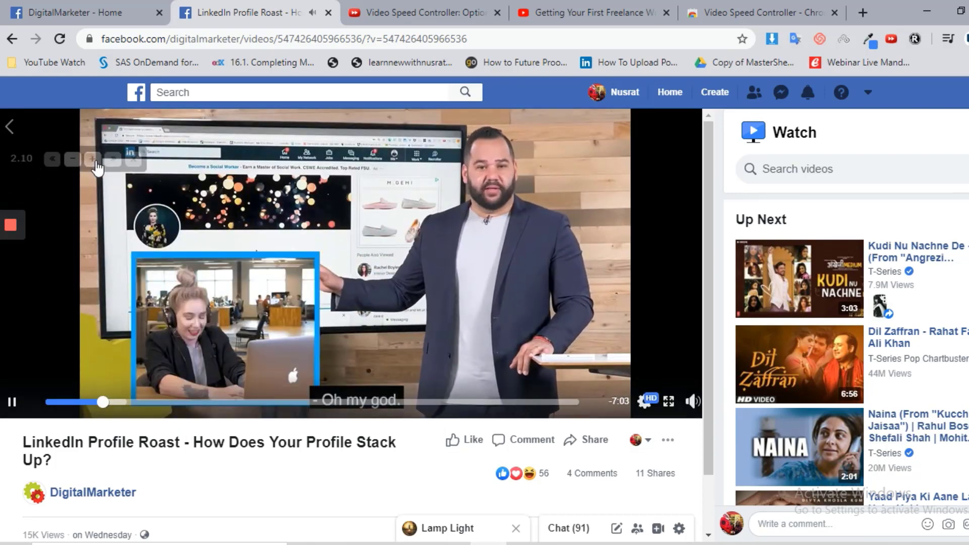
left_click(95, 161)
left_click(95, 162)
left_click(96, 162)
left_click(95, 162)
left_click(95, 161)
left_click(95, 162)
left_click(96, 161)
left_click(95, 161)
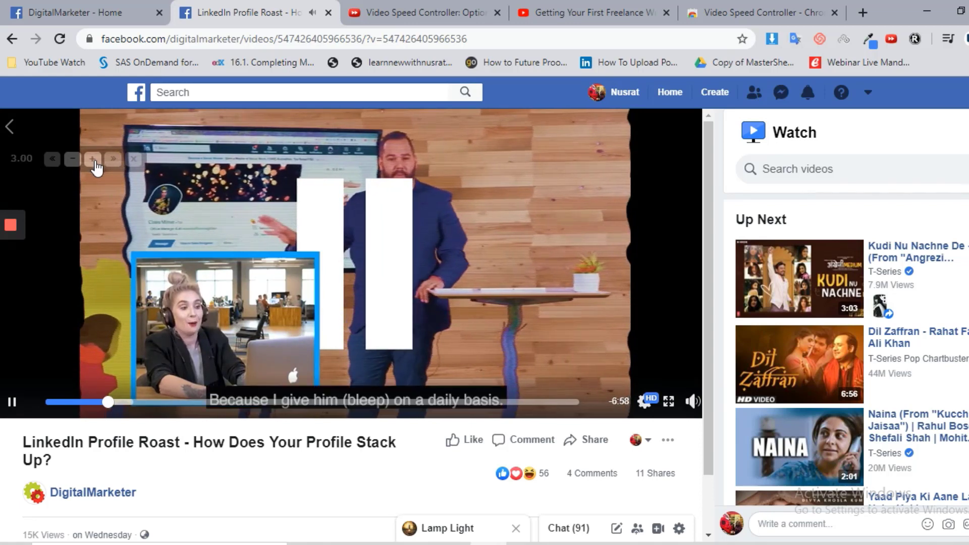
left_click(12, 401)
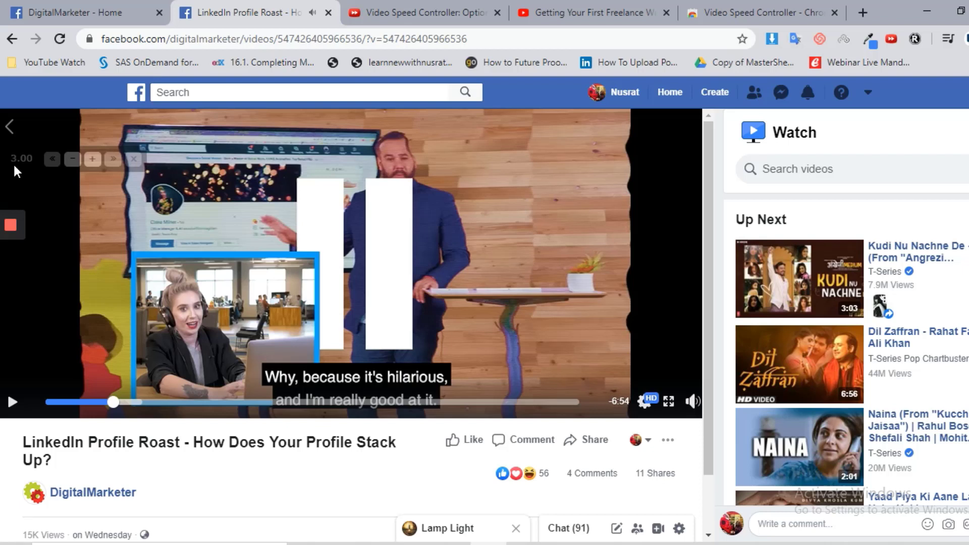
left_click(93, 160)
left_click(93, 160)
left_click(74, 160)
Find the Ezra Firestone video in the DigitalMarketer feed, play it, and enlarge it to its own page
left_click(88, 12)
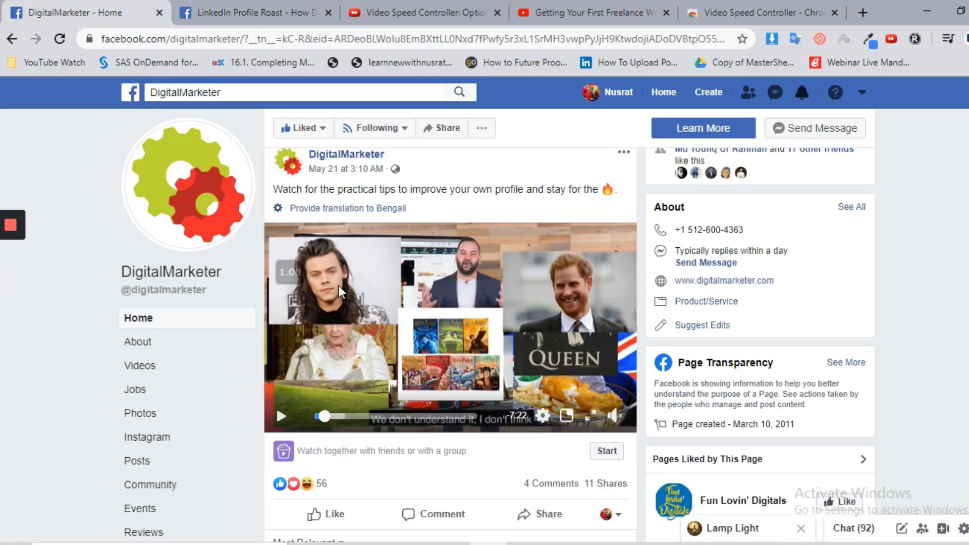
scroll(428, 465, "down", 10)
scroll(429, 466, "down", 20)
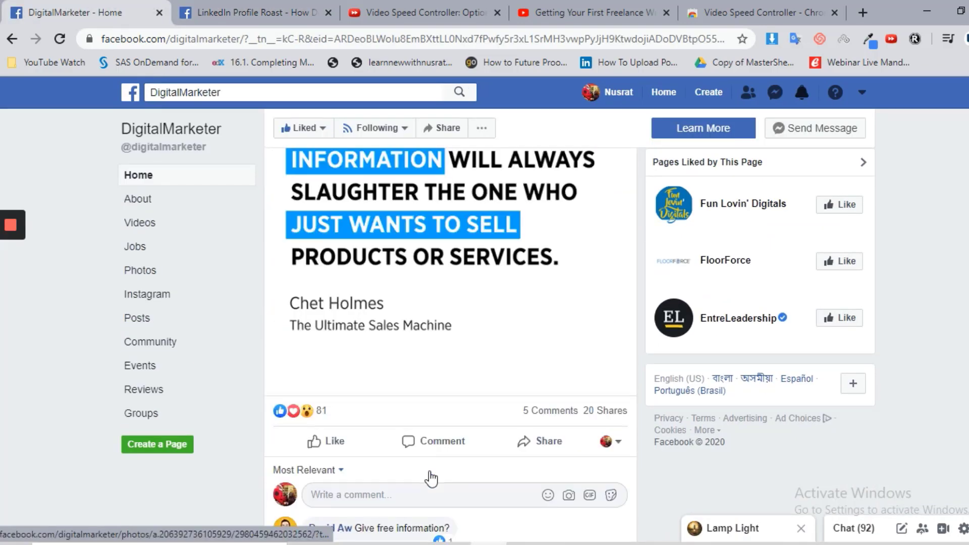
scroll(432, 477, "up", 5)
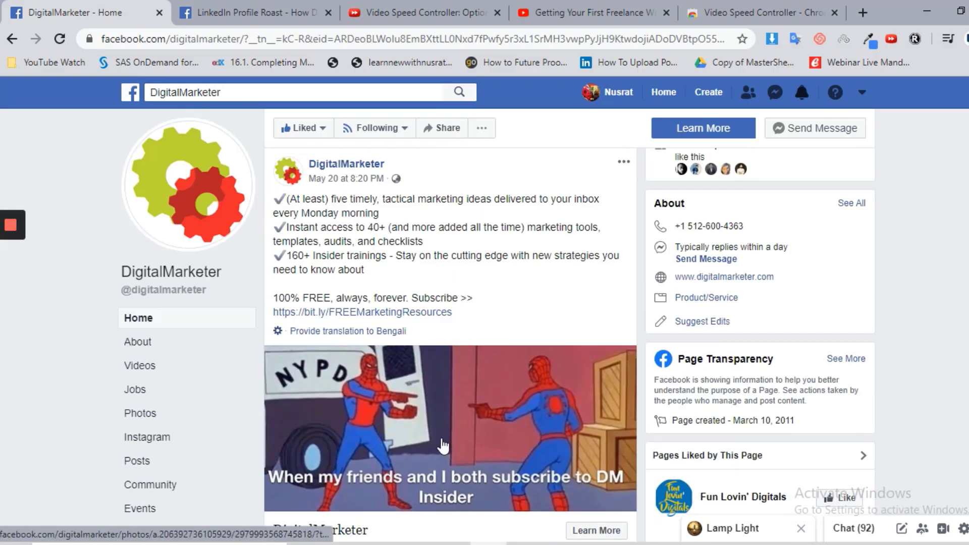
scroll(433, 468, "down", 10)
scroll(433, 470, "down", 15)
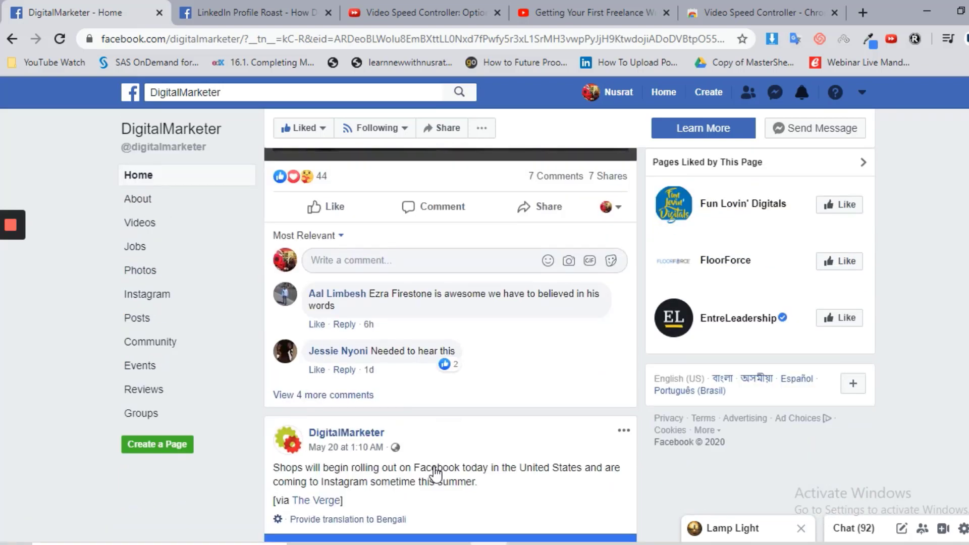
scroll(434, 469, "up", 6)
left_click(448, 308)
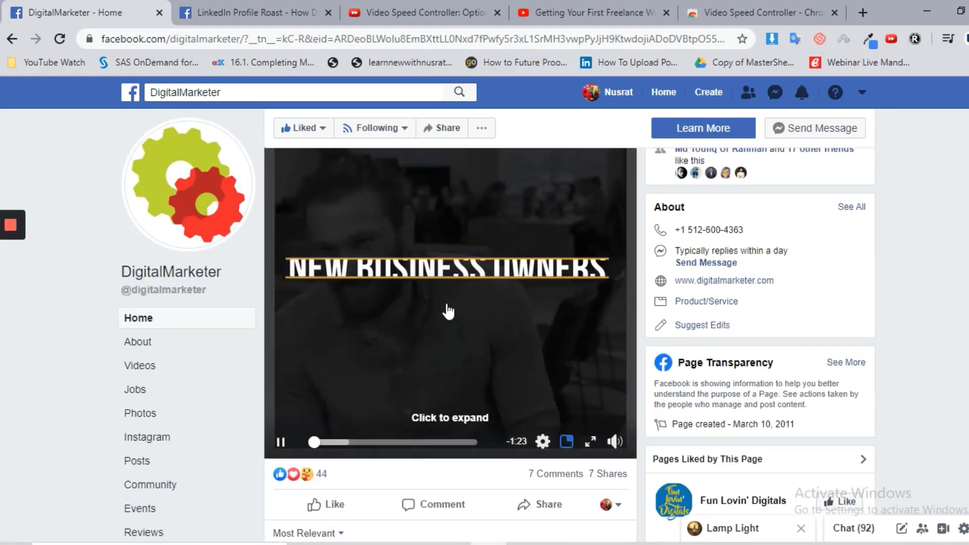
left_click(590, 441)
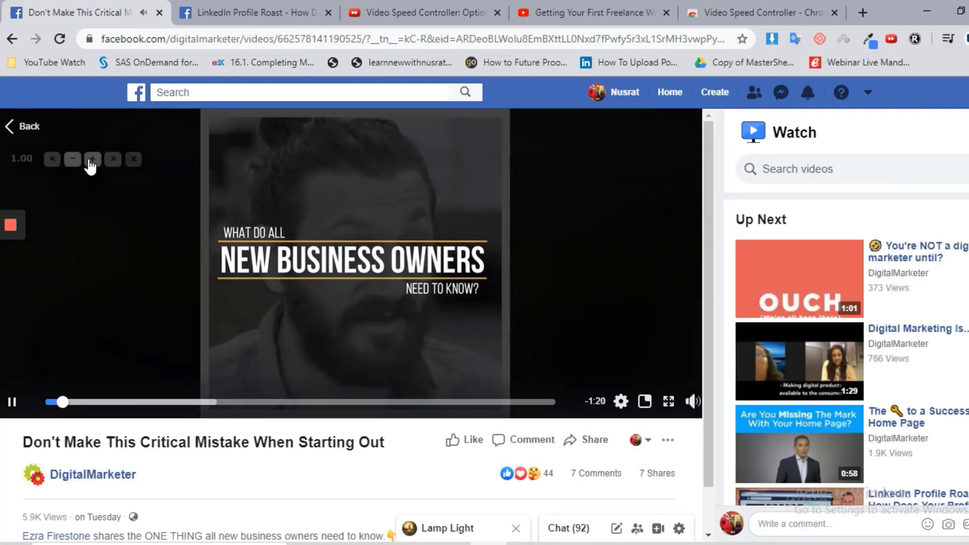
Raise the video's speed to 2.60 with repeated '+' clicks, pause it, then bump the speed to 3.00
left_click(93, 159)
left_click(92, 160)
left_click(92, 160)
triple_click(92, 160)
triple_click(92, 159)
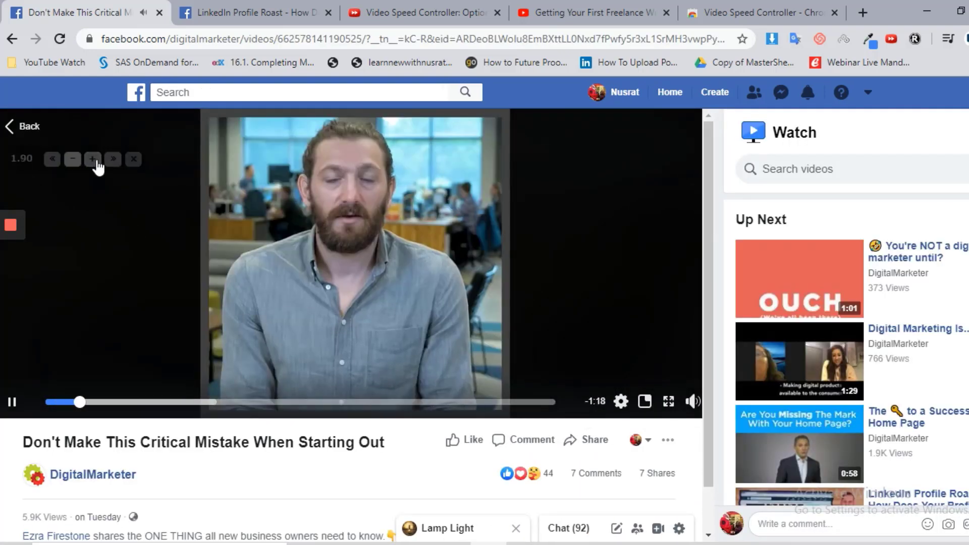
triple_click(93, 159)
double_click(93, 159)
double_click(94, 160)
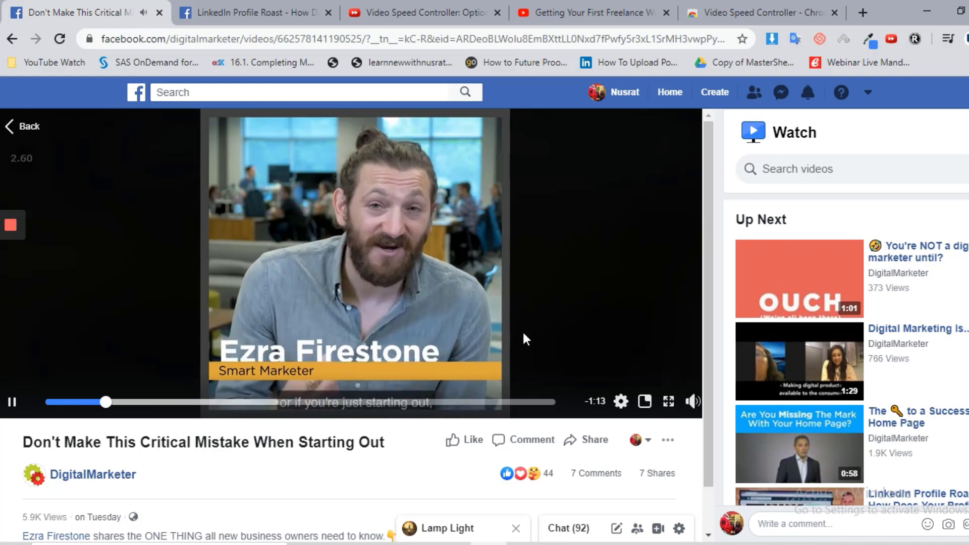
left_click(12, 401)
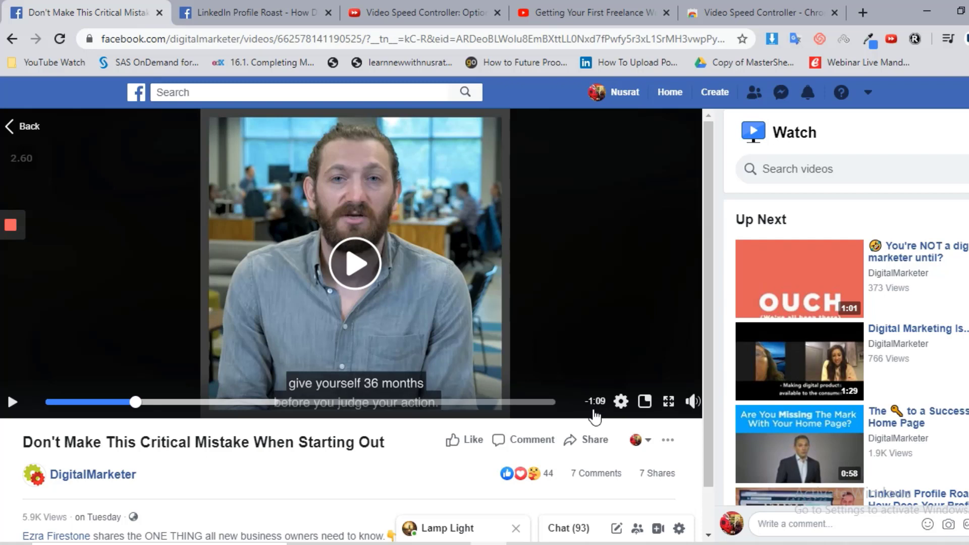
mouse_move(57, 171)
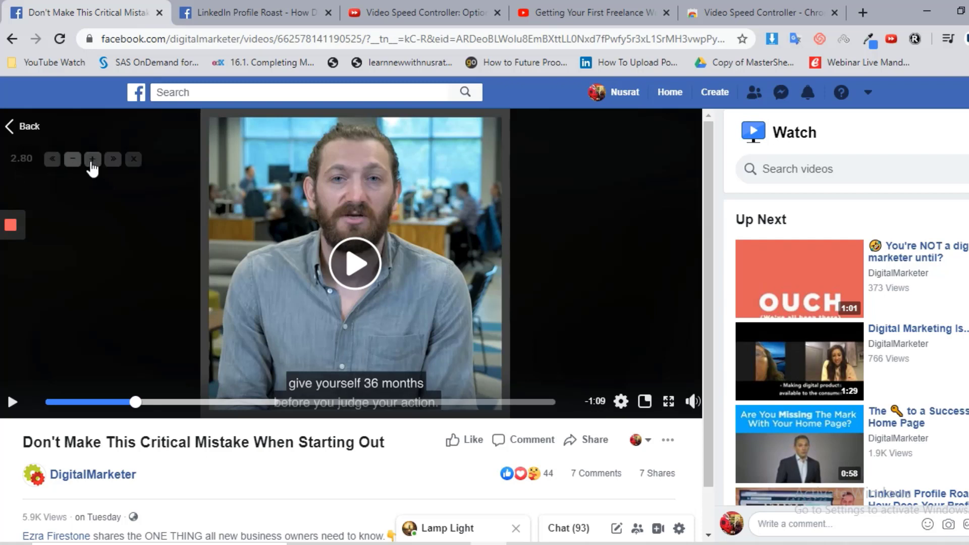
left_click(92, 163)
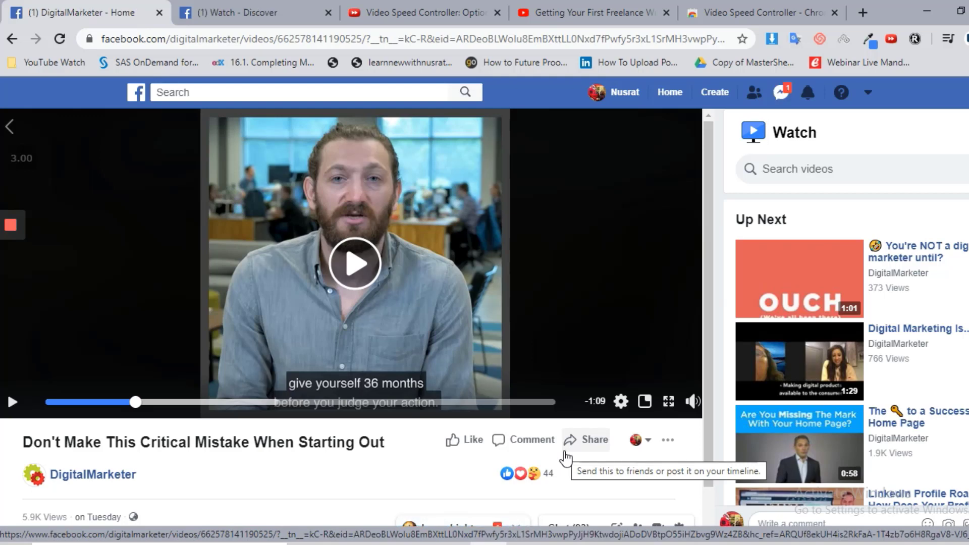
Go through the YouTube tab to the 'Video Speed Controller: Options' tab
left_click(551, 7)
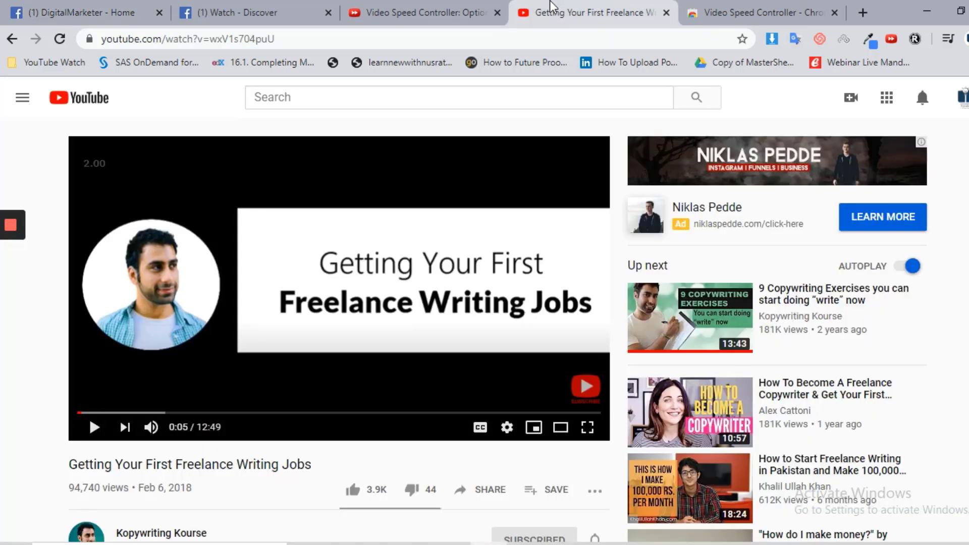
left_click(451, 7)
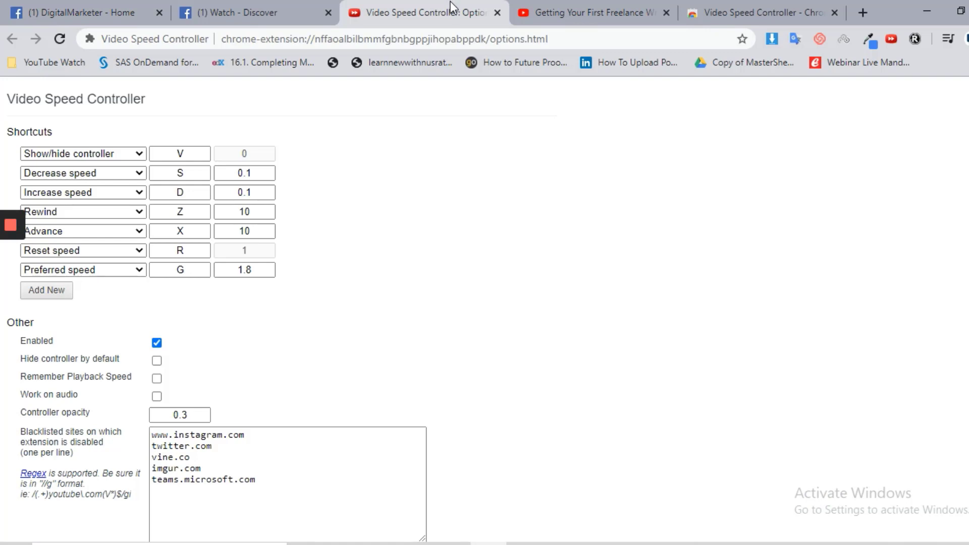